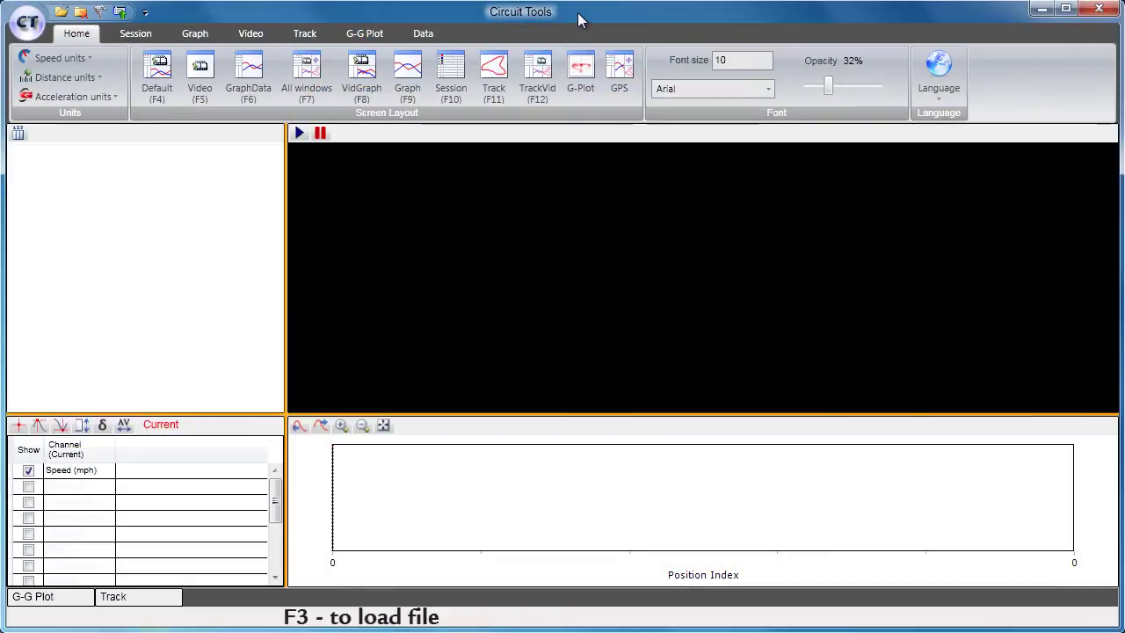
Step: Load the Nigel.vbo and Driver2.vbo lap files as two side-by-side sessions
key(F3)
double_click(347, 251)
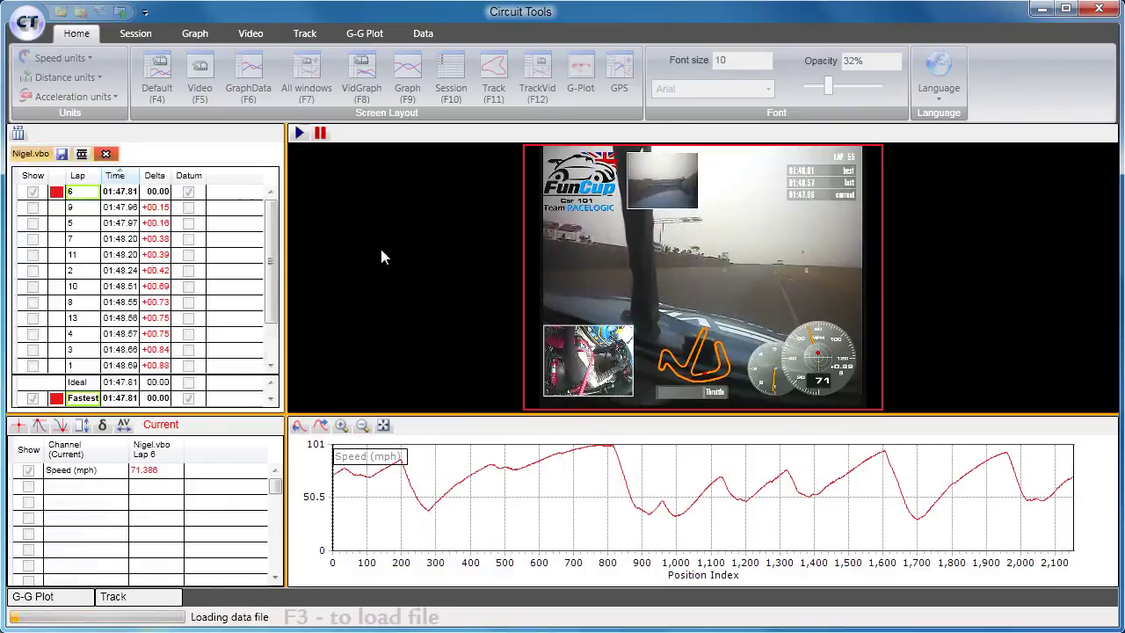
key(F3)
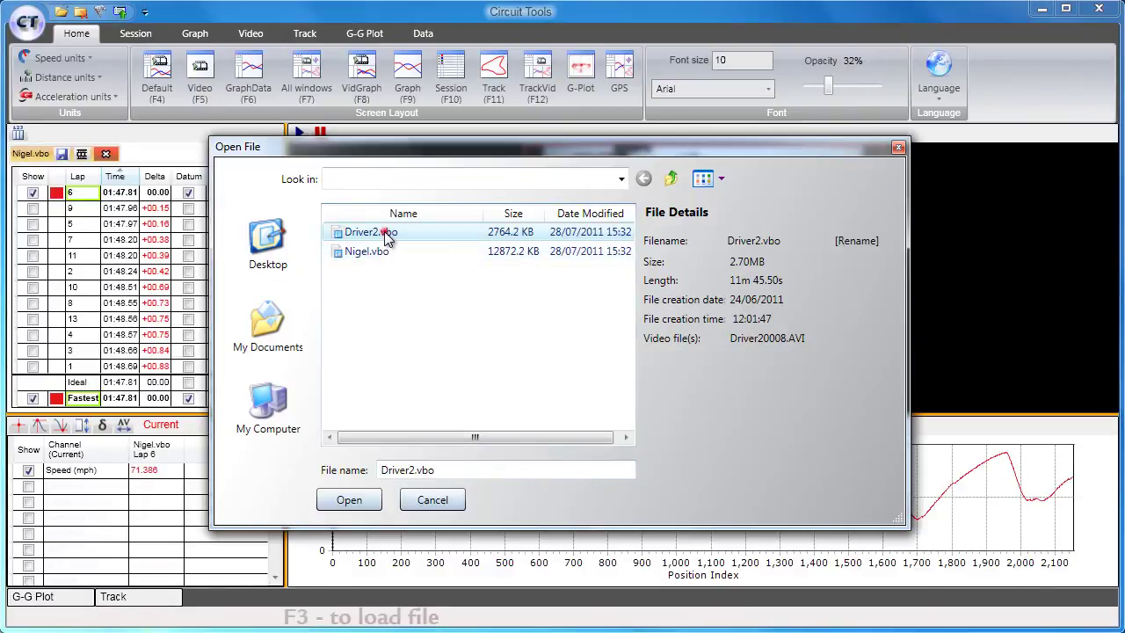
double_click(383, 231)
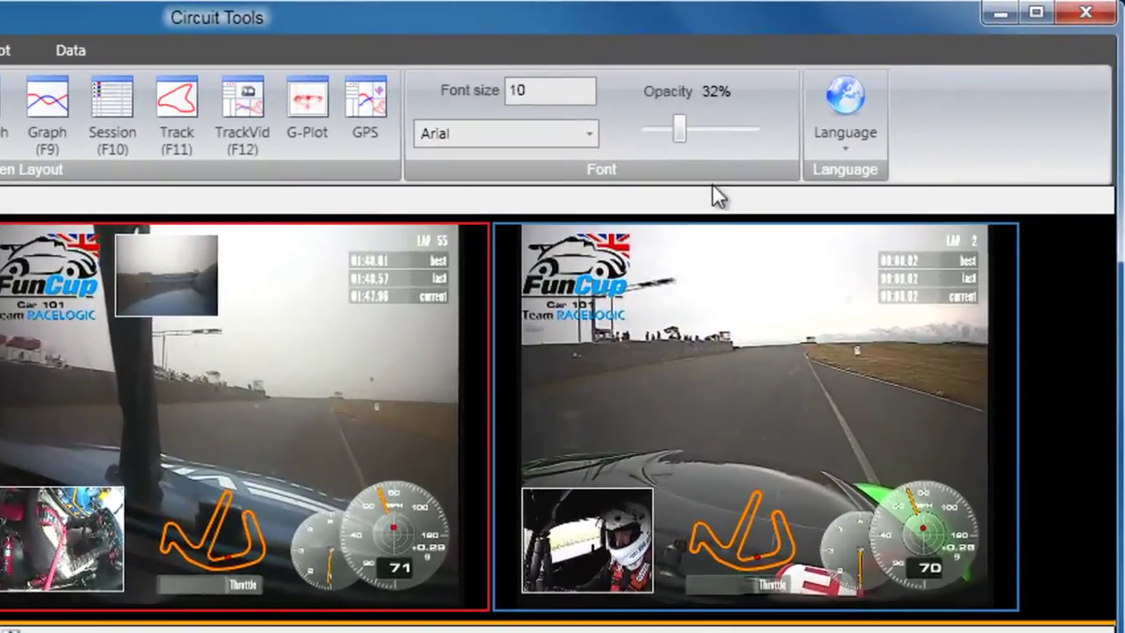
Step: Raise opacity to 72%, graph Delta-T (s), and sync both videos to position 1,760
drag(678, 130, 726, 132)
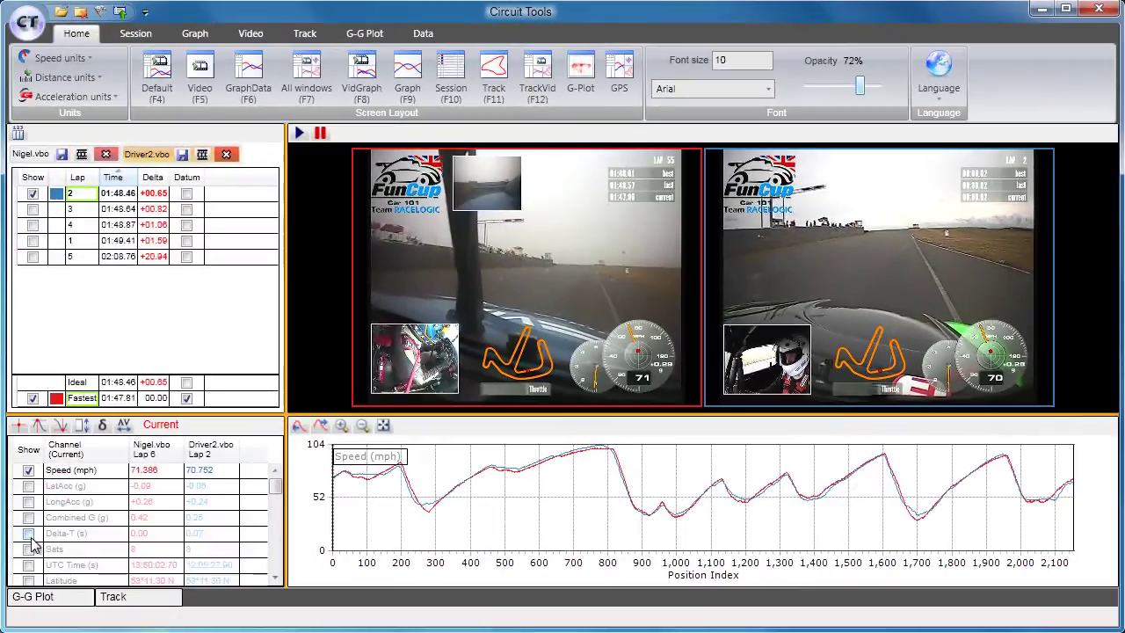
click(29, 533)
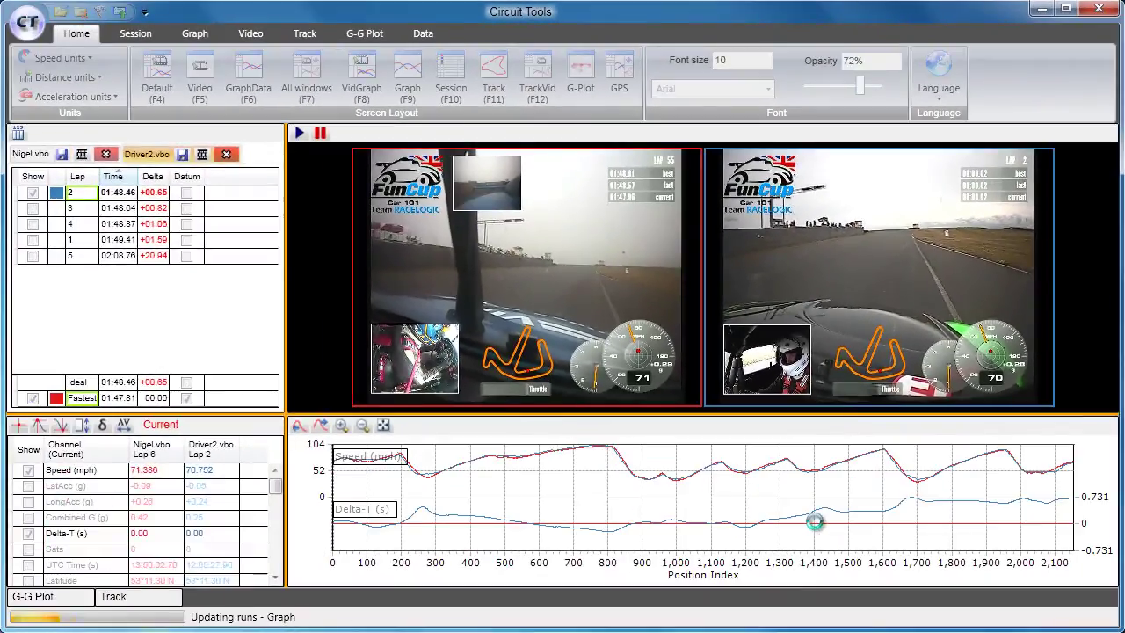
click(909, 485)
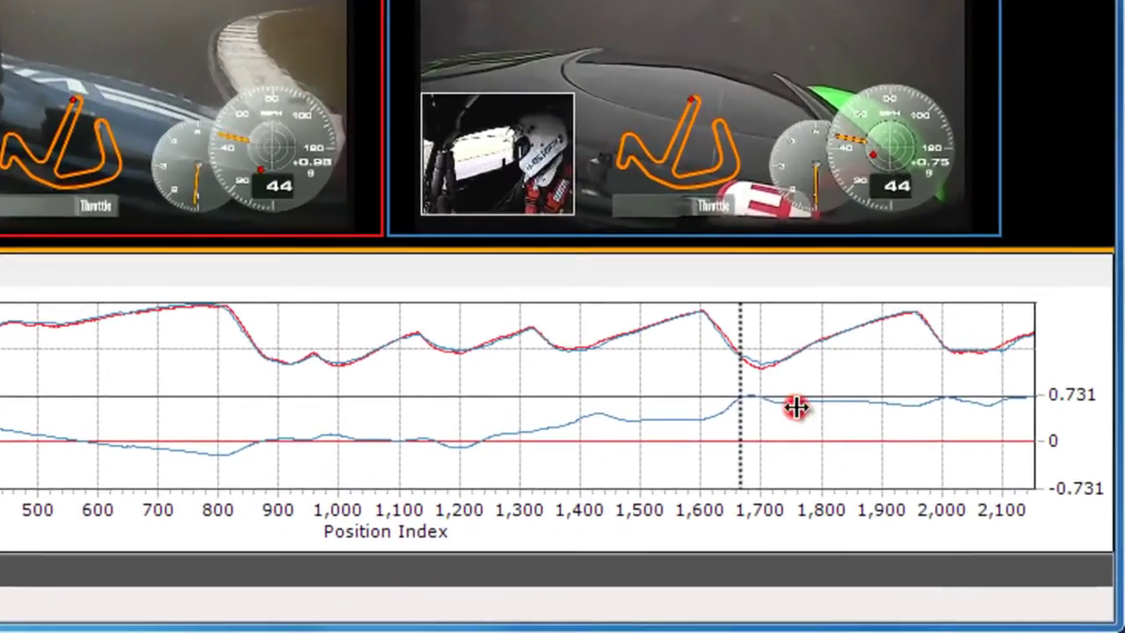
click(913, 489)
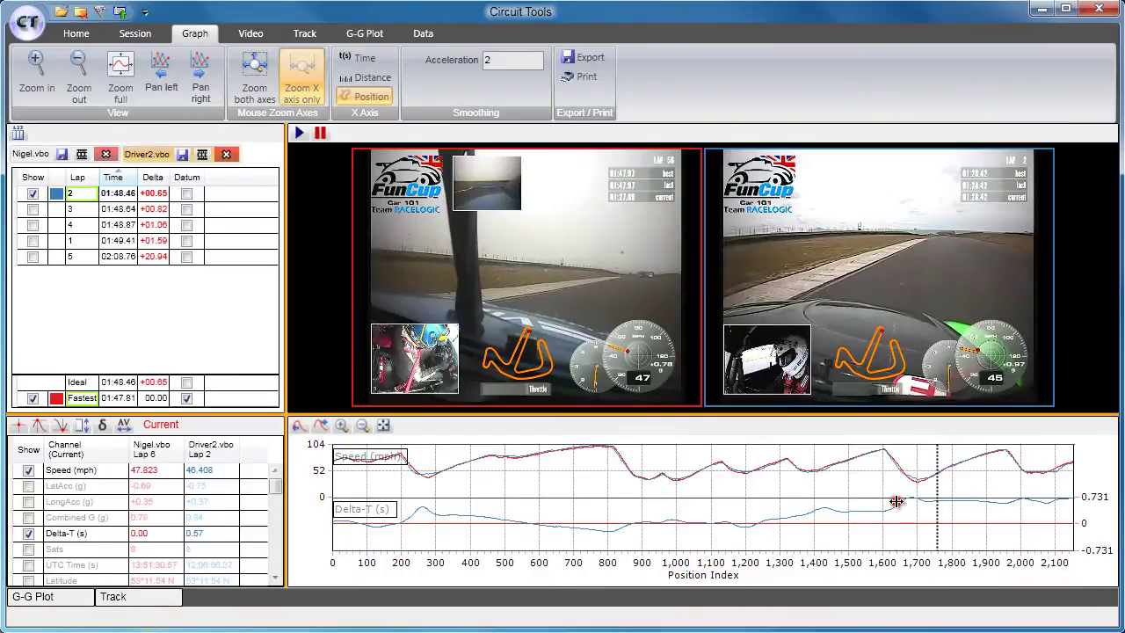
Step: Move both laps back to position 1,640, where Delta-T reads 0.41 s
click(897, 501)
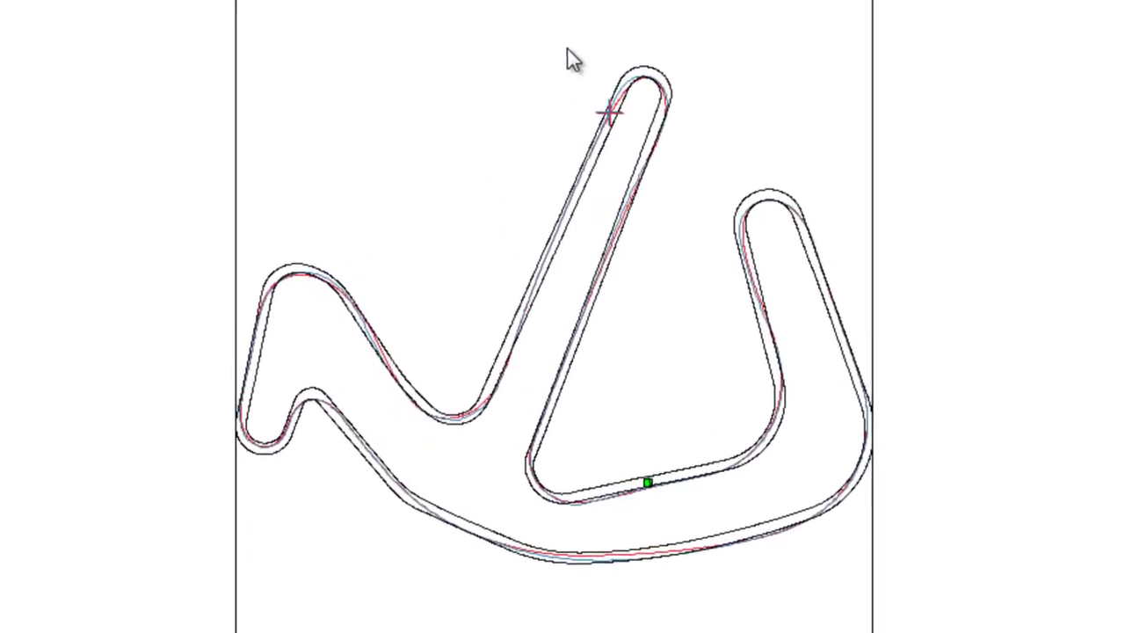
Step: Zoom the Track view's racing-line map in on the hairpin
drag(568, 42, 708, 184)
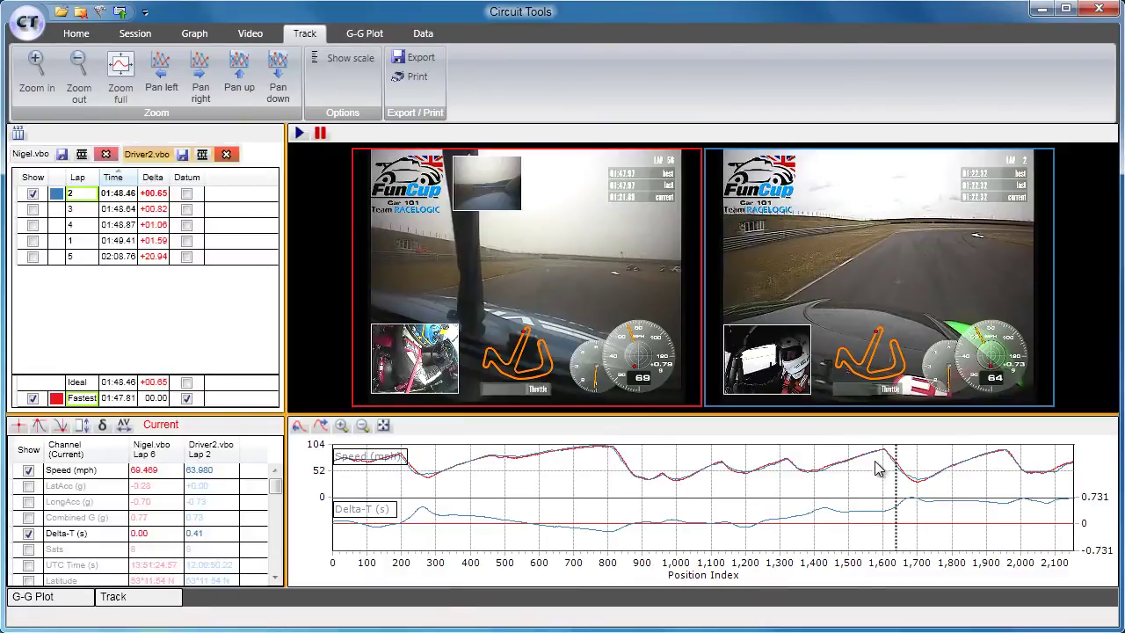
Step: Zoom graphs to 1,605–1,785 and advance both laps to 1,712, Delta-T 0.30 s
drag(886, 461, 948, 492)
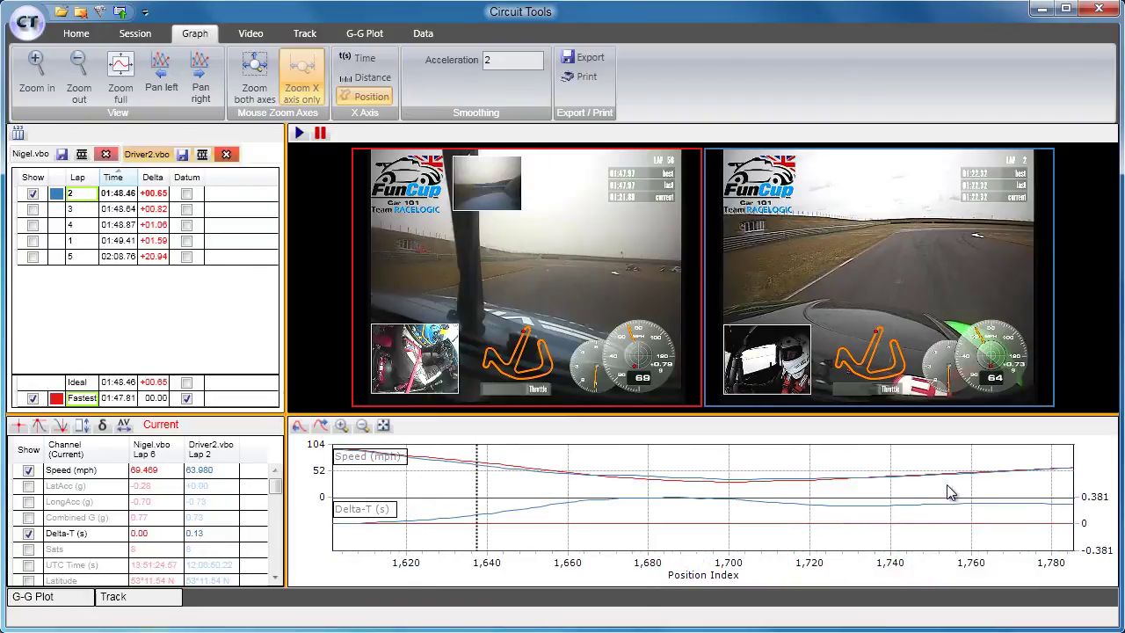
drag(484, 494, 530, 494)
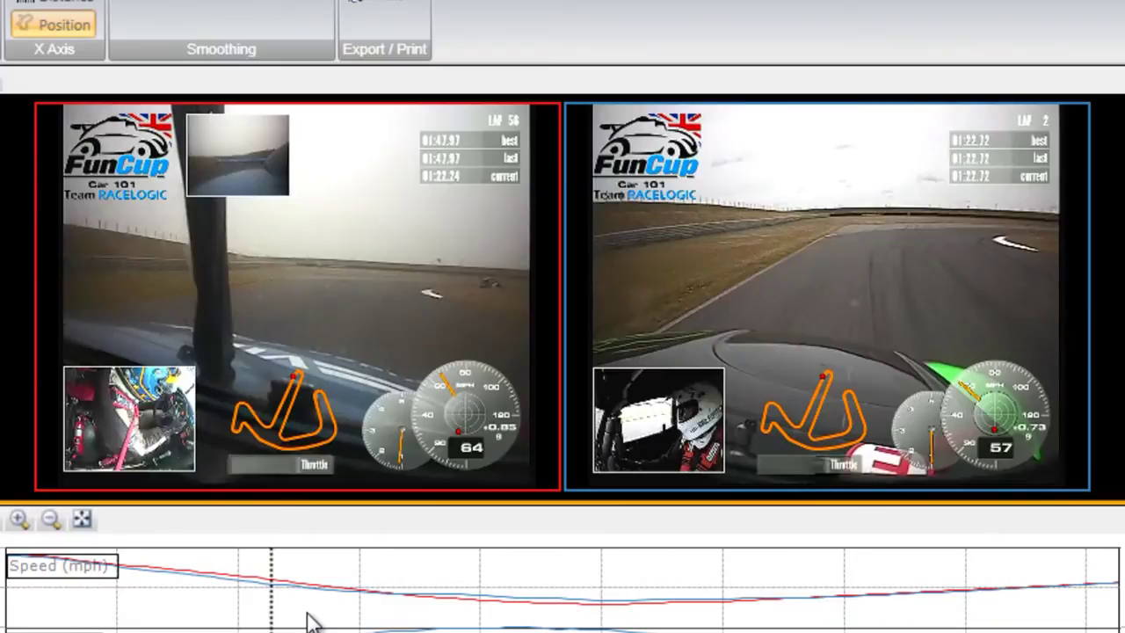
drag(308, 615, 482, 613)
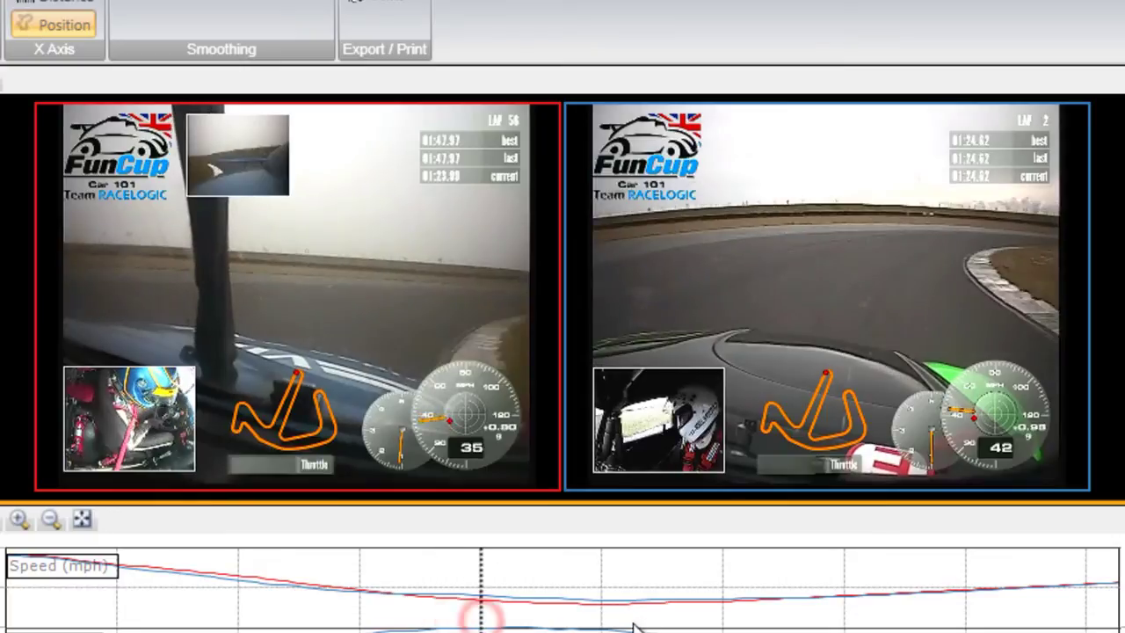
click(673, 622)
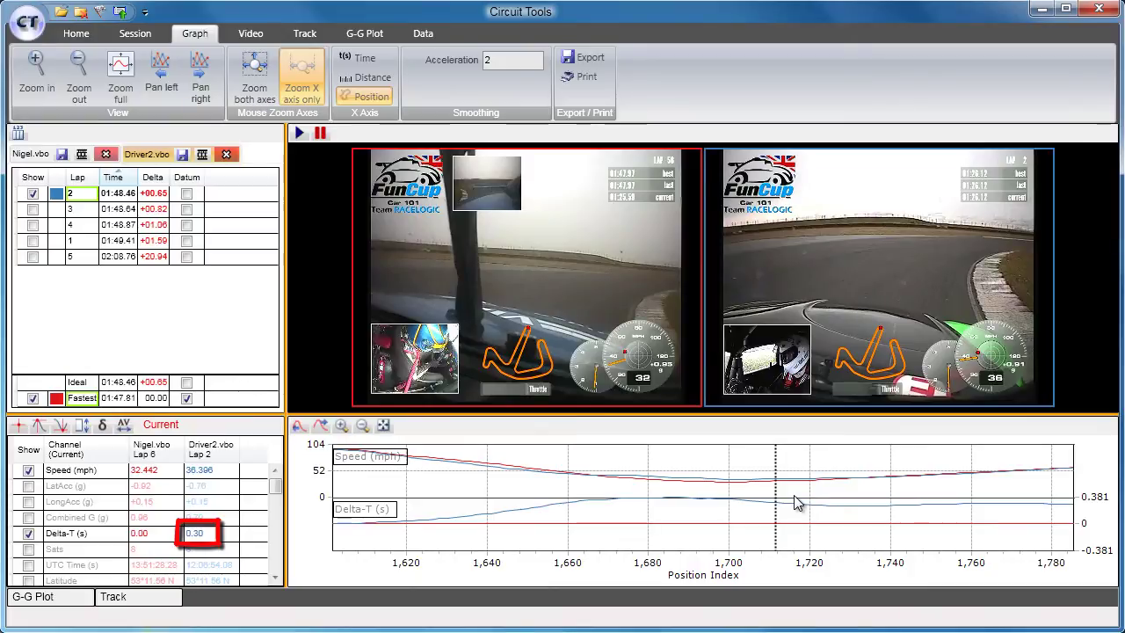
Step: Step both laps forward to the corner exit at about 1,775, both at 53 mph
click(818, 503)
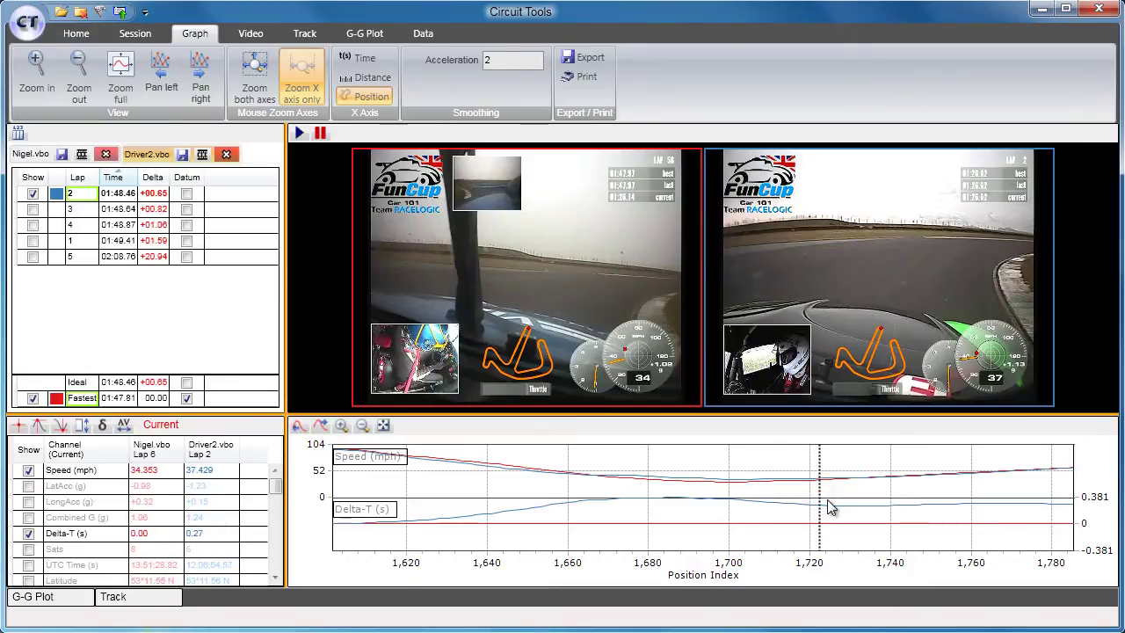
click(841, 501)
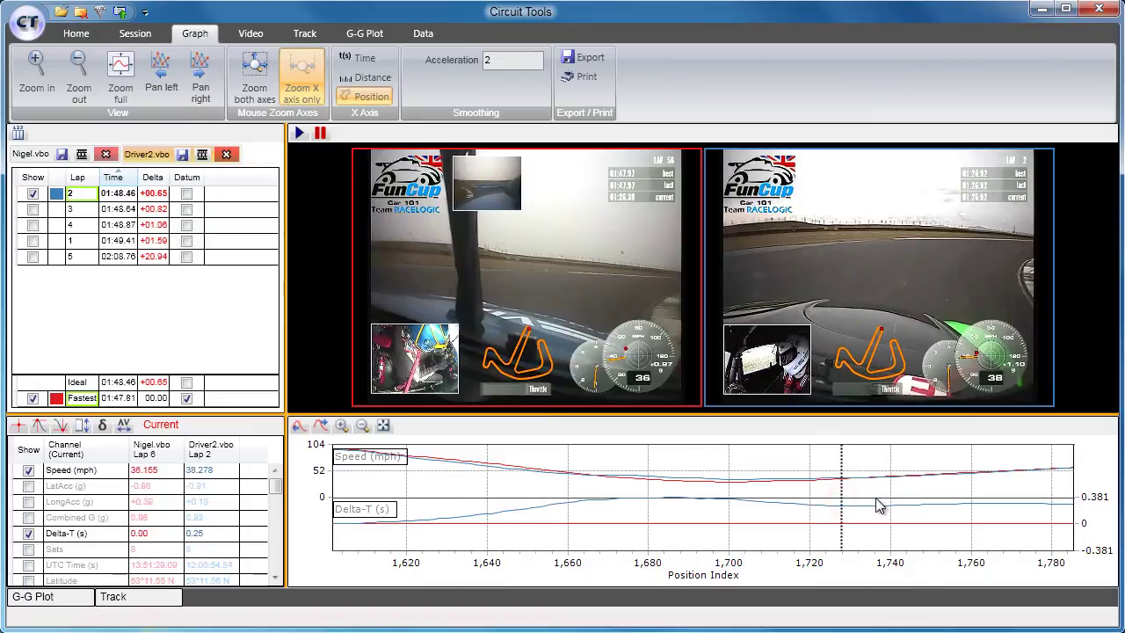
drag(885, 505, 1031, 495)
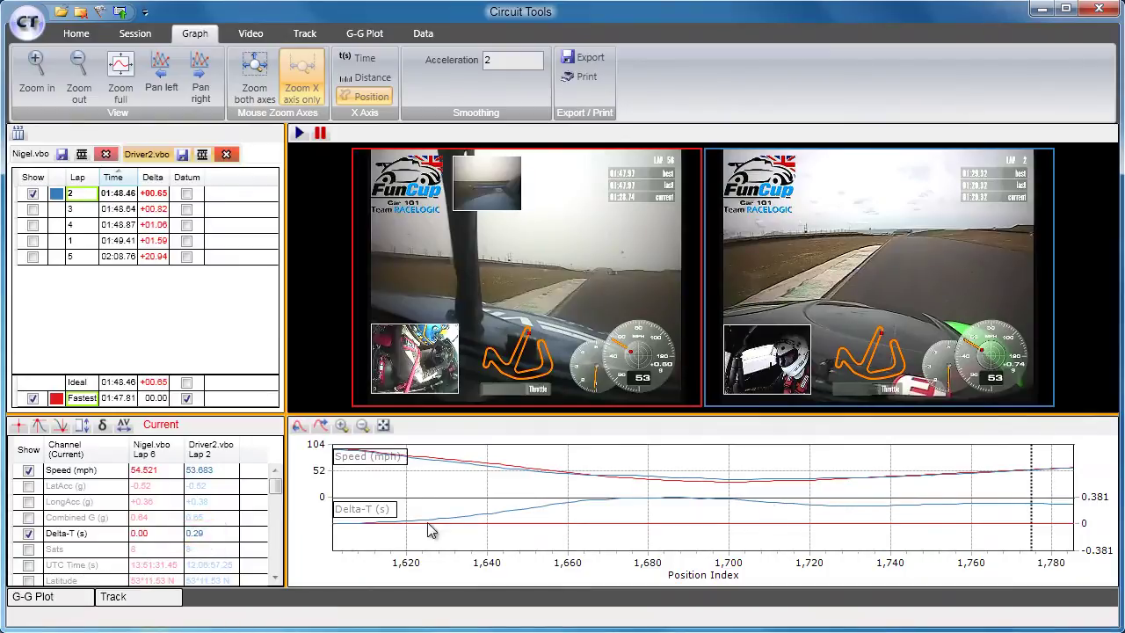
Step: Scroll the channel list down and add the Distance (m) trace to the graph
click(276, 579)
click(276, 579)
click(276, 579)
click(276, 579)
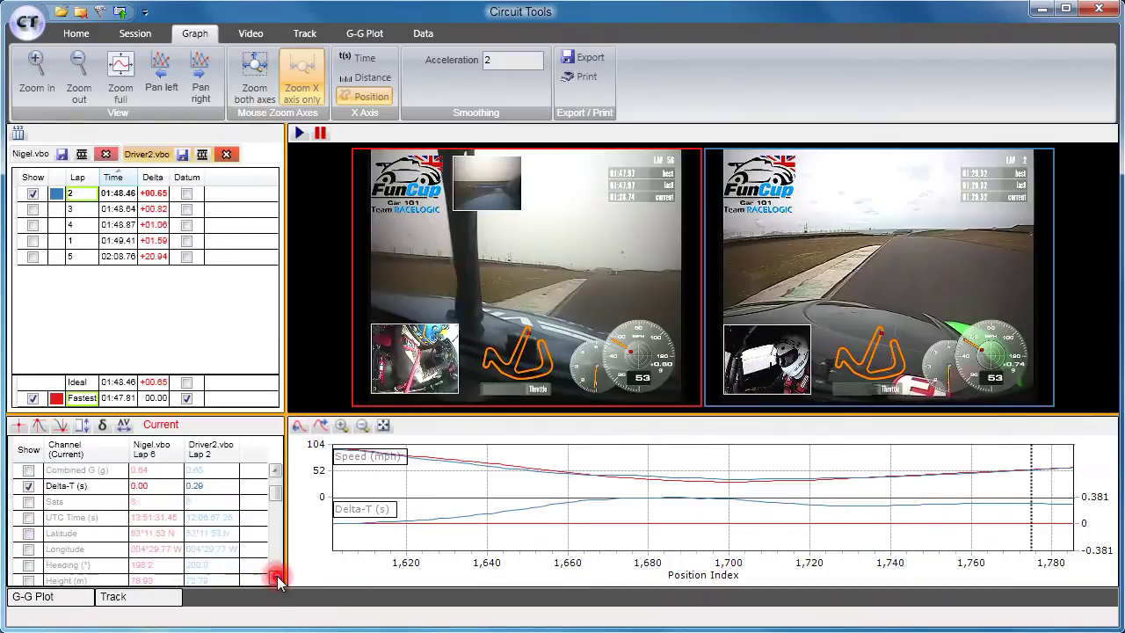
click(276, 579)
click(276, 579)
click(276, 579)
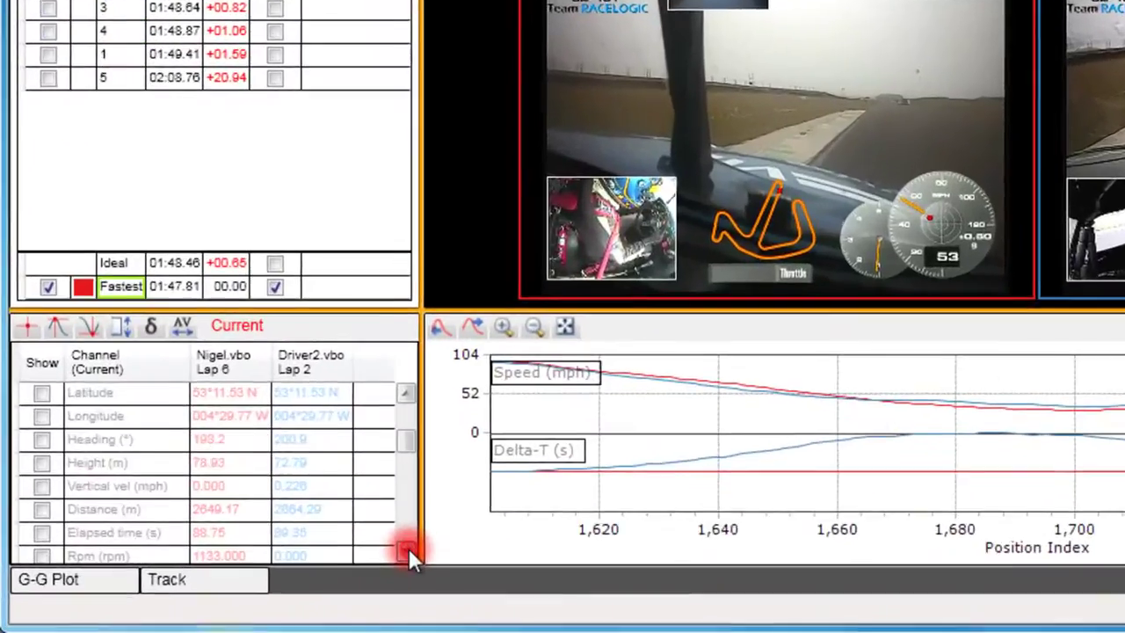
click(409, 552)
click(41, 486)
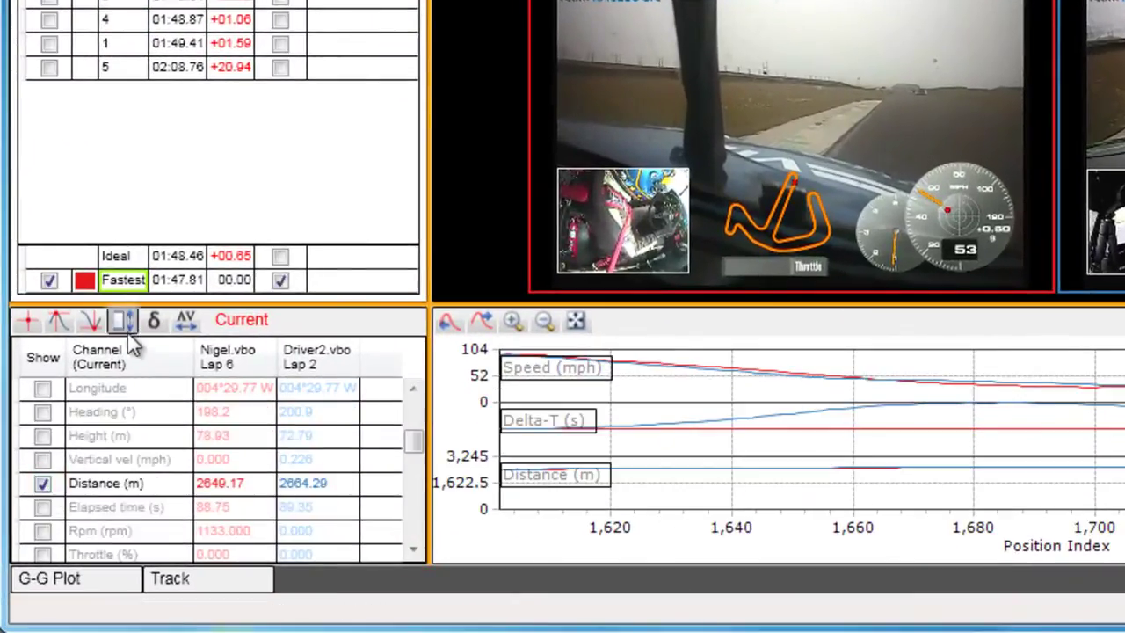
Step: Check delta values, then drop Distance and show Current values (2649.17 vs 2664.29 m)
click(155, 326)
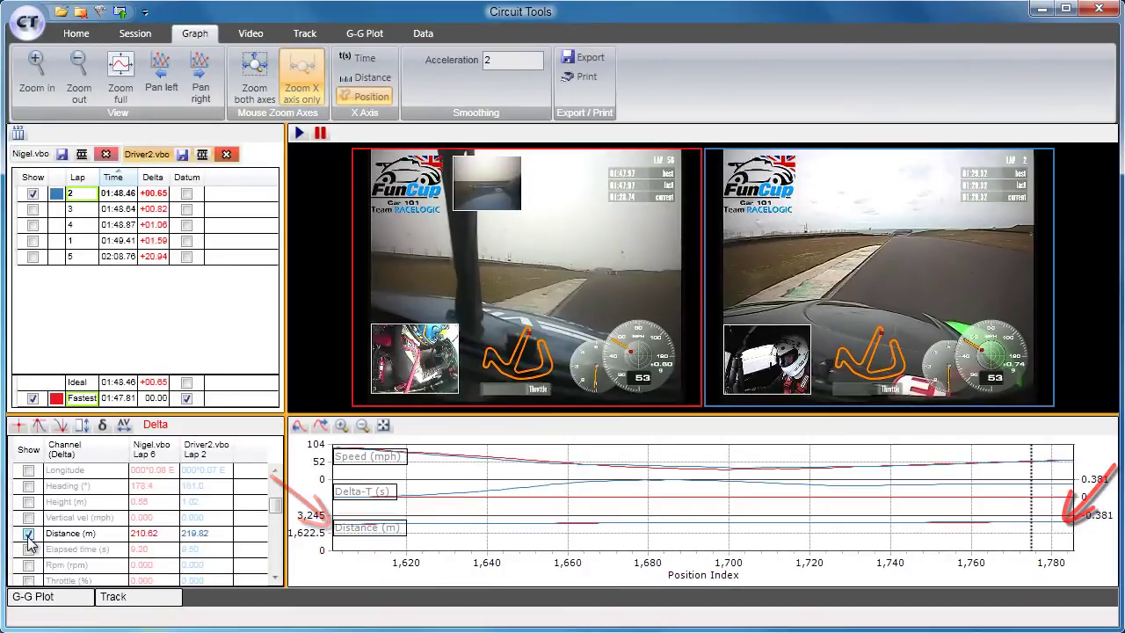
click(29, 534)
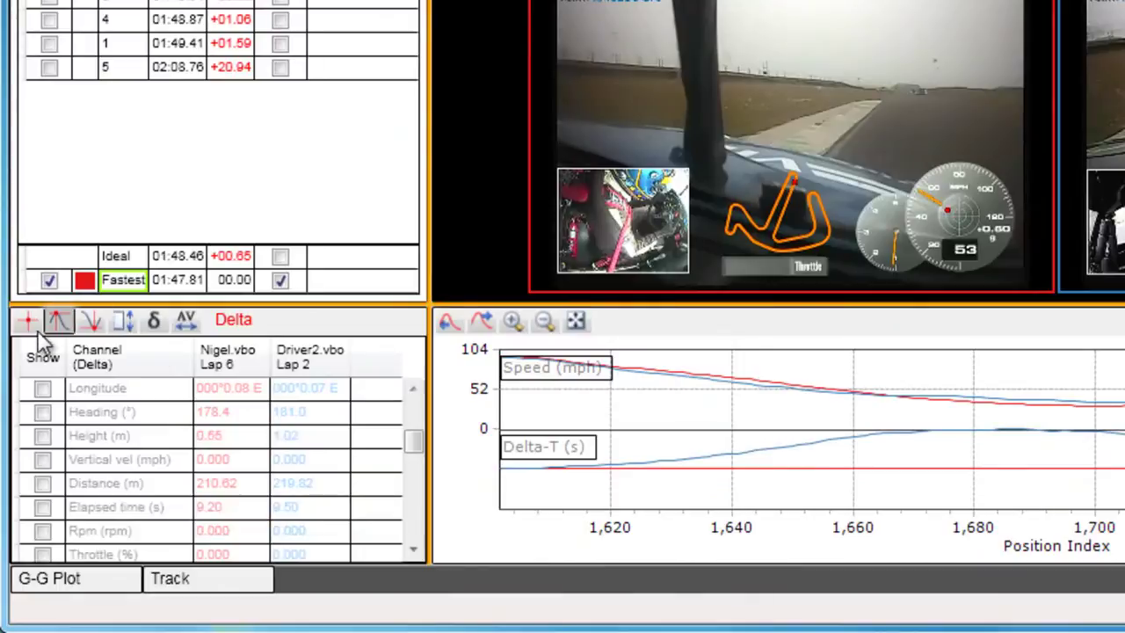
click(29, 322)
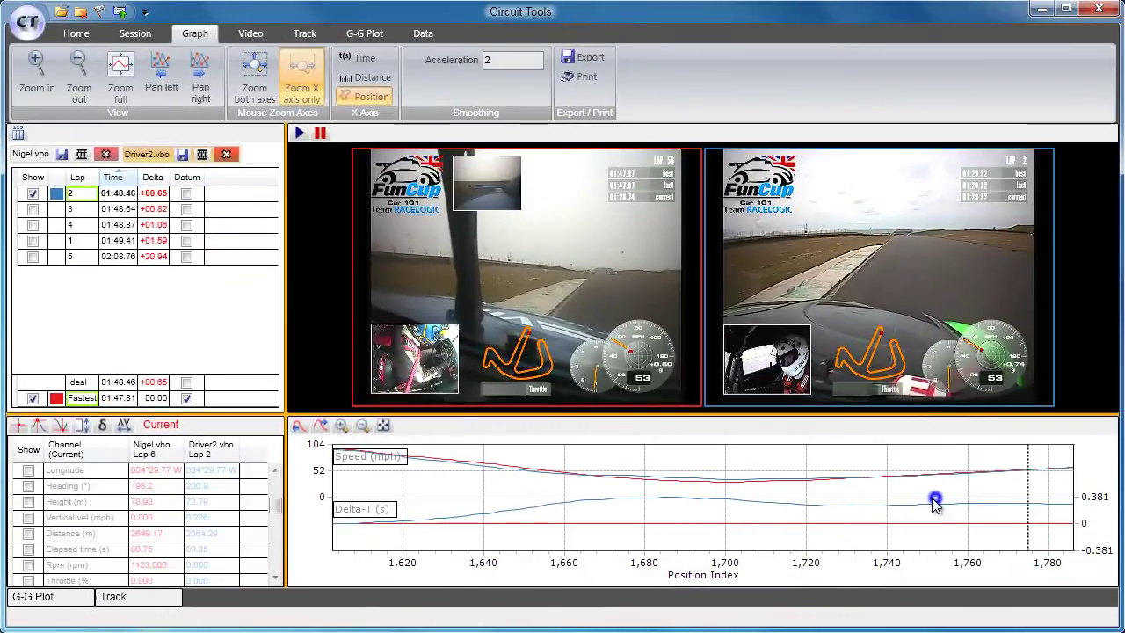
Step: Zoom the graph out to the full lap and sync both videos near position 1,900
drag(932, 502, 754, 502)
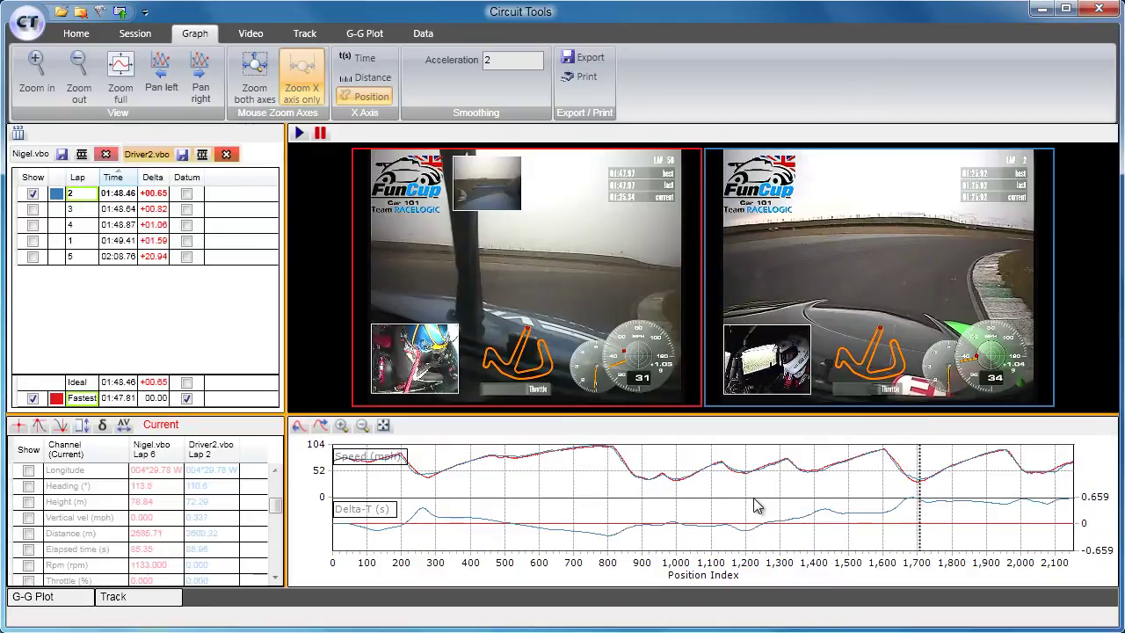
click(949, 507)
click(978, 502)
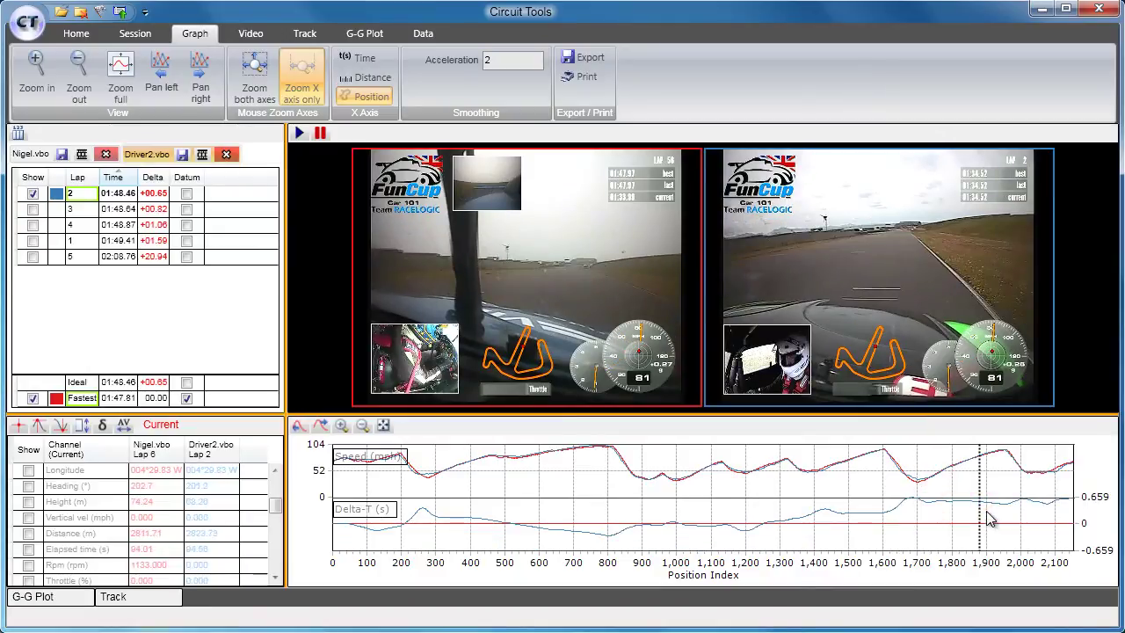
click(986, 510)
drag(278, 502, 278, 471)
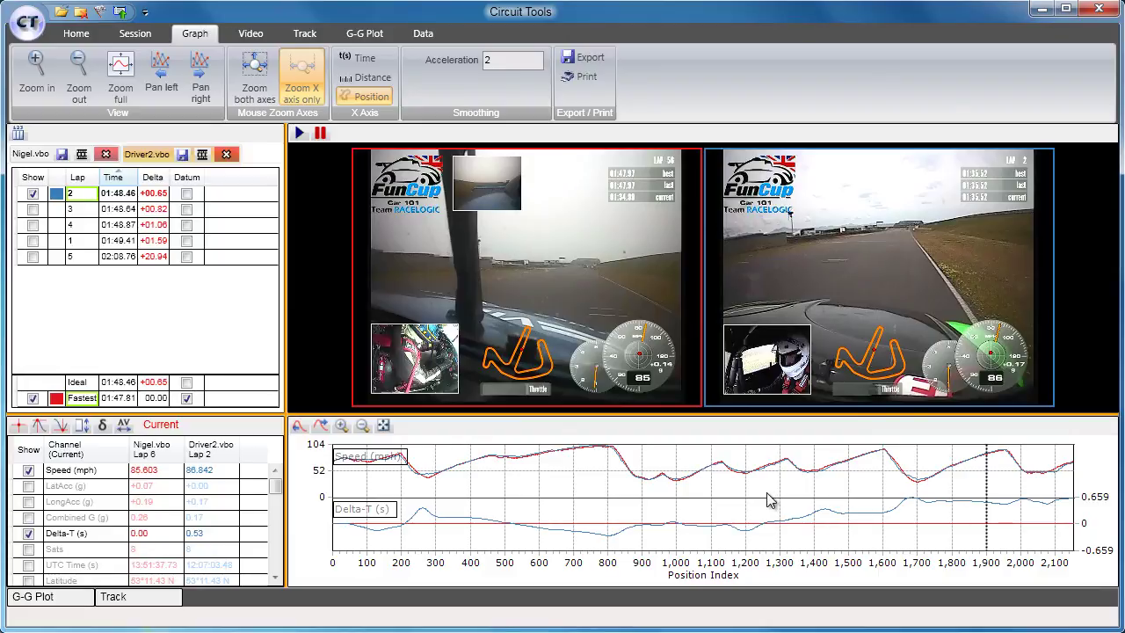
Step: Zoom the graph to positions 1,120–1,500
click(722, 522)
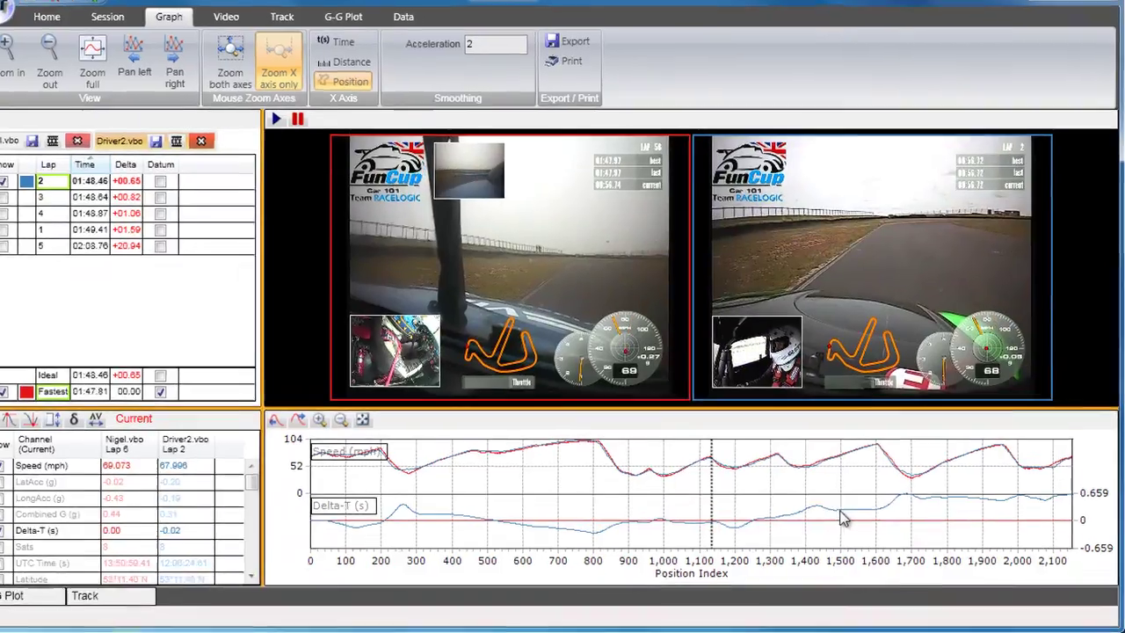
click(849, 524)
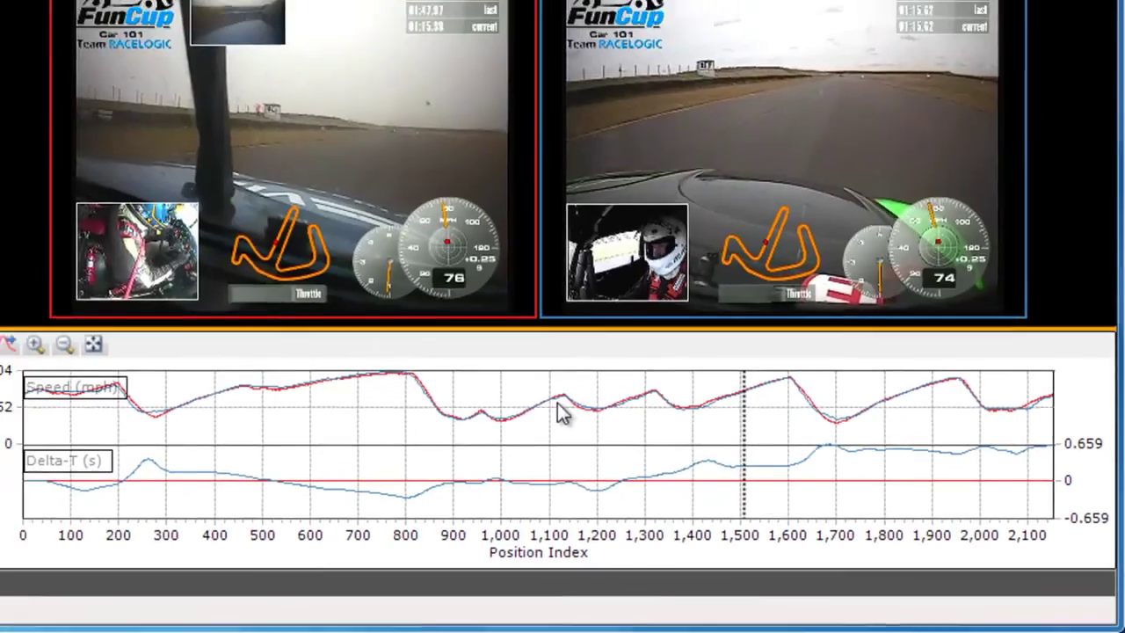
drag(517, 397, 713, 431)
drag(849, 499, 849, 498)
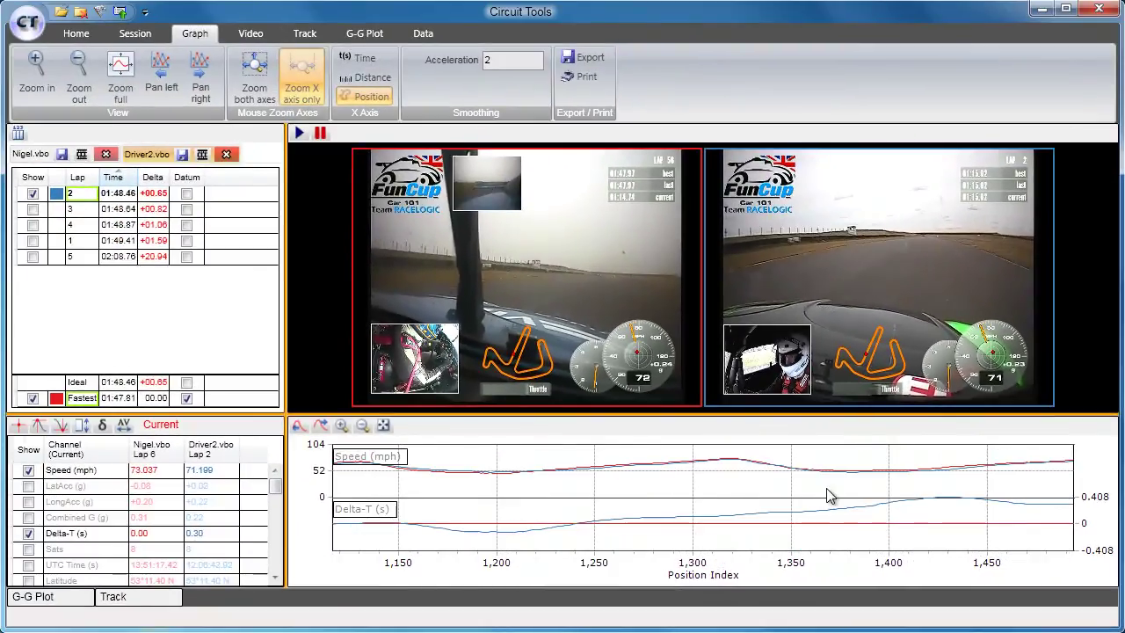
Step: Compare both videos through that stretch from about 1,200, ending at 47 and 50 mph
click(359, 463)
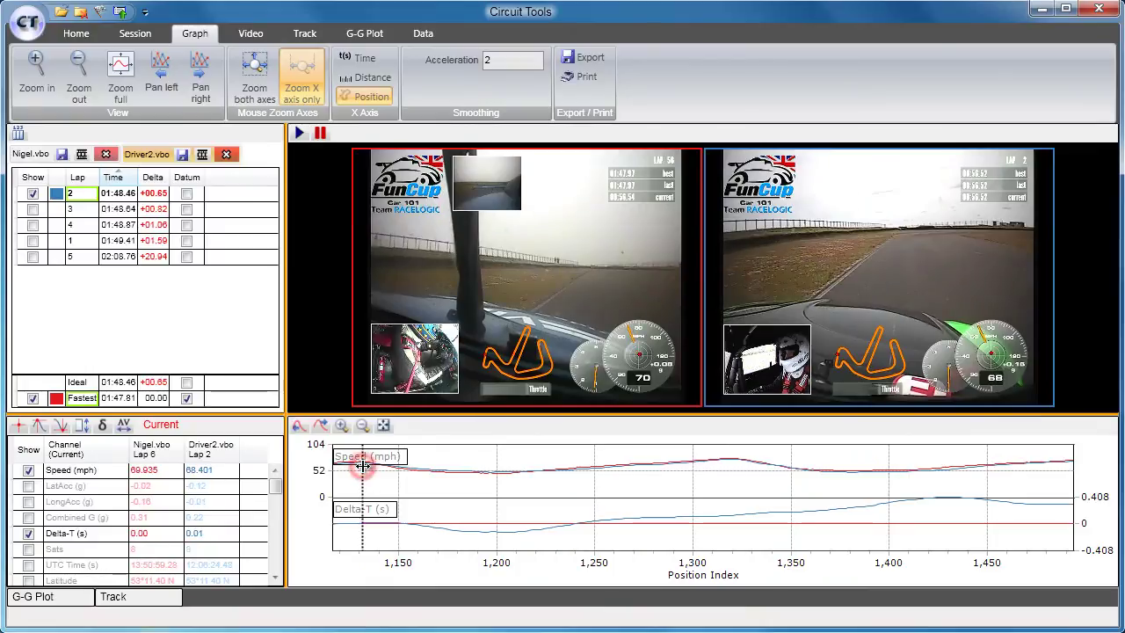
click(505, 492)
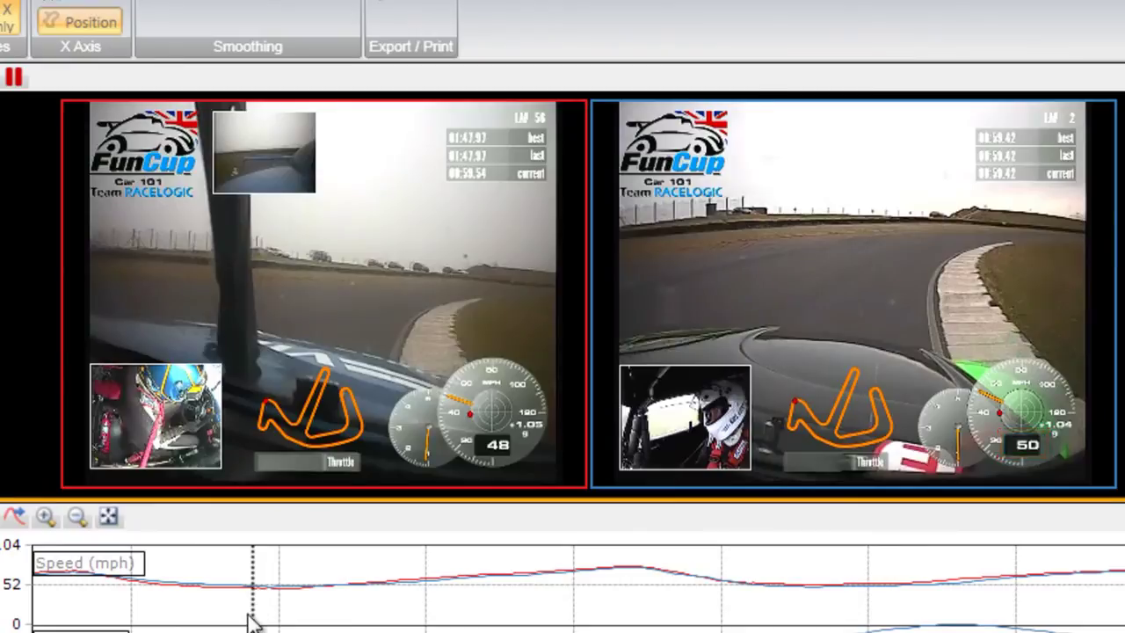
click(528, 595)
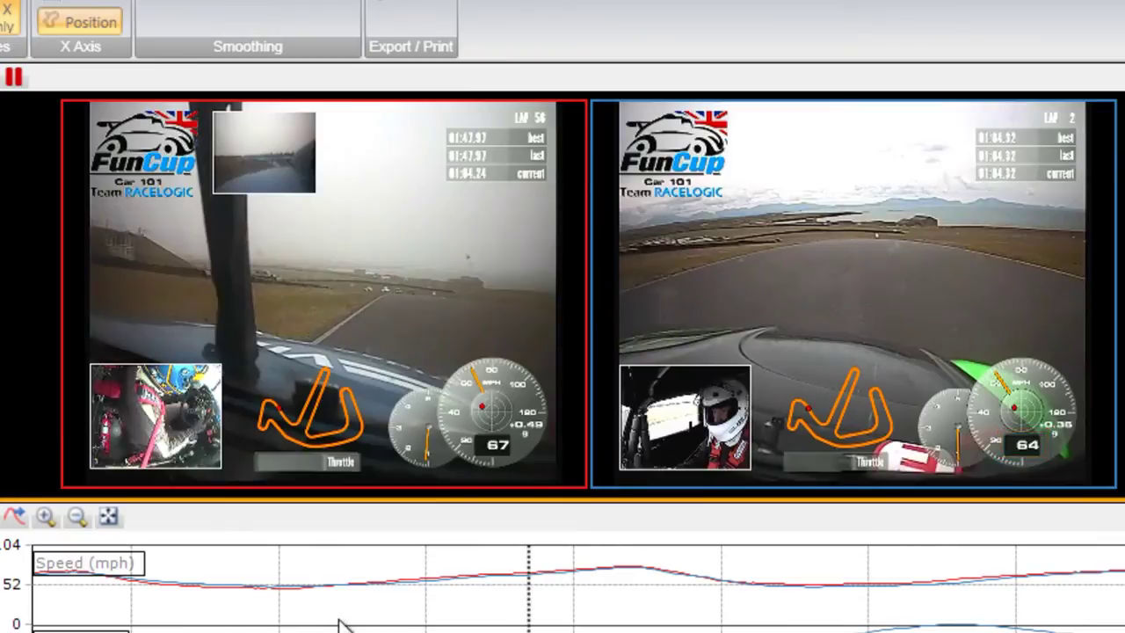
click(118, 592)
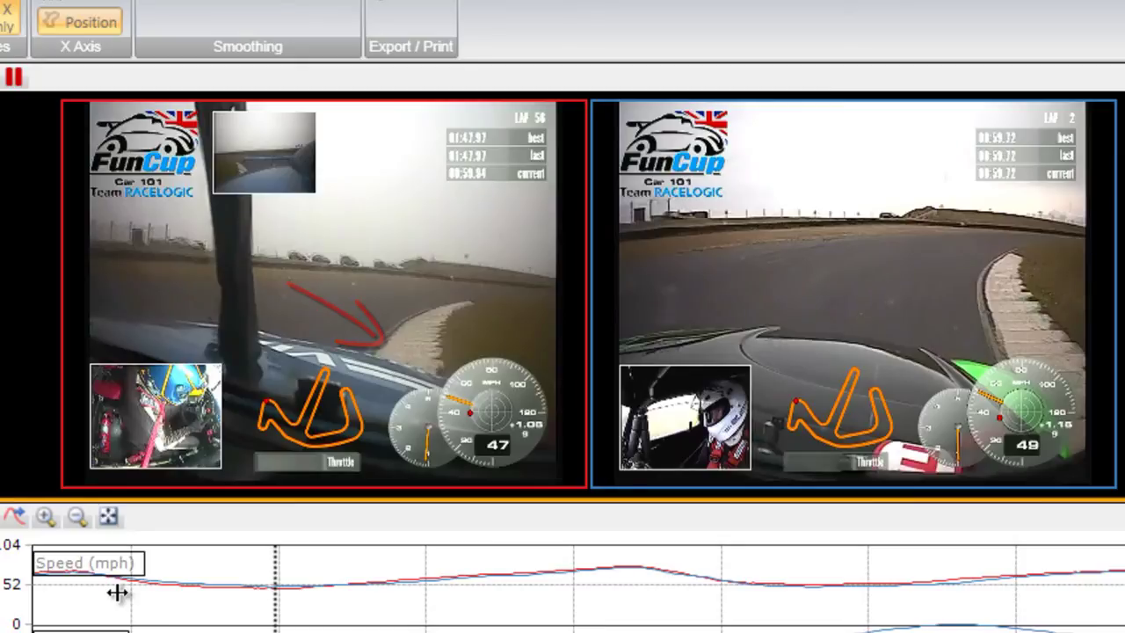
click(430, 603)
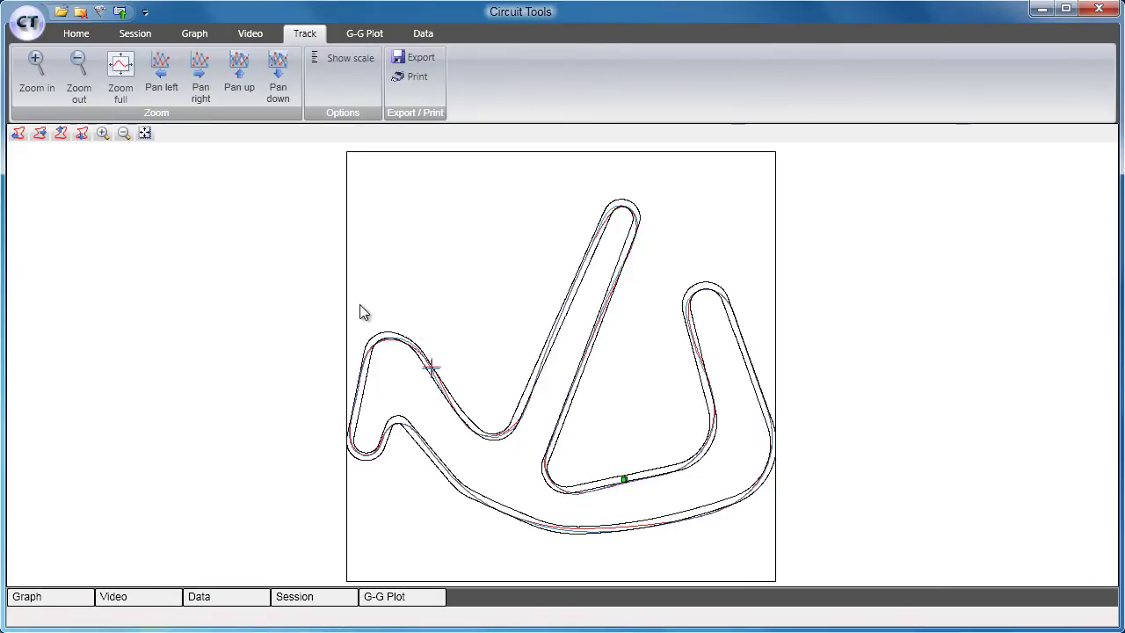
Step: Zoom and pan the track map onto one corner to compare the two racing lines
drag(360, 308, 449, 384)
mouse_move(545, 428)
mouse_down()
mouse_move(542, 390)
mouse_move(524, 382)
mouse_up()
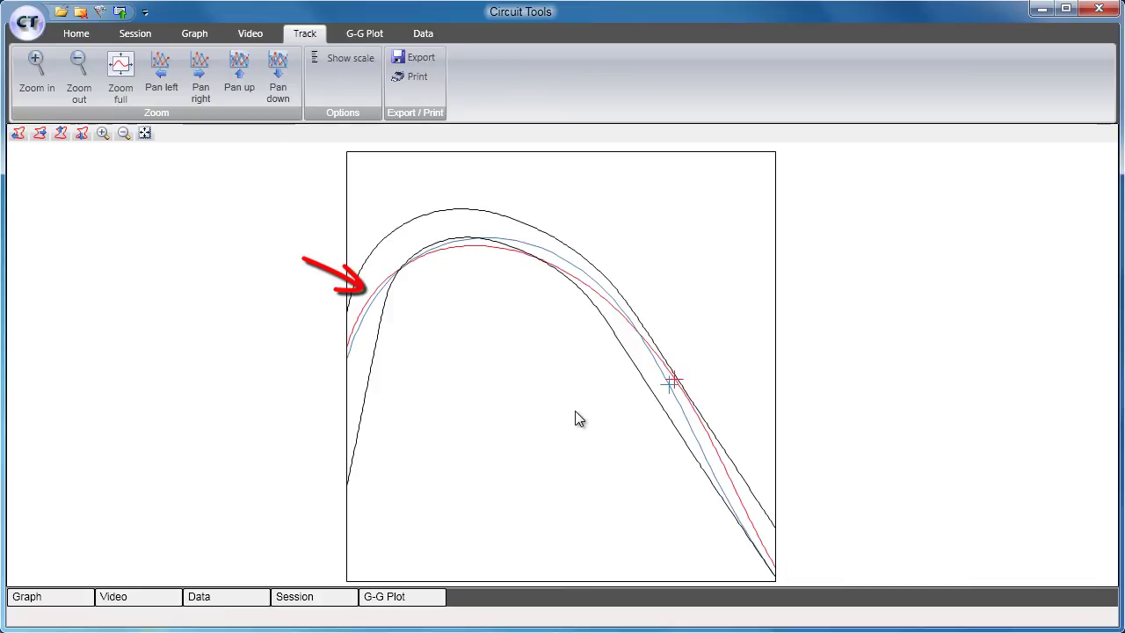
scroll(580, 418, down, 1)
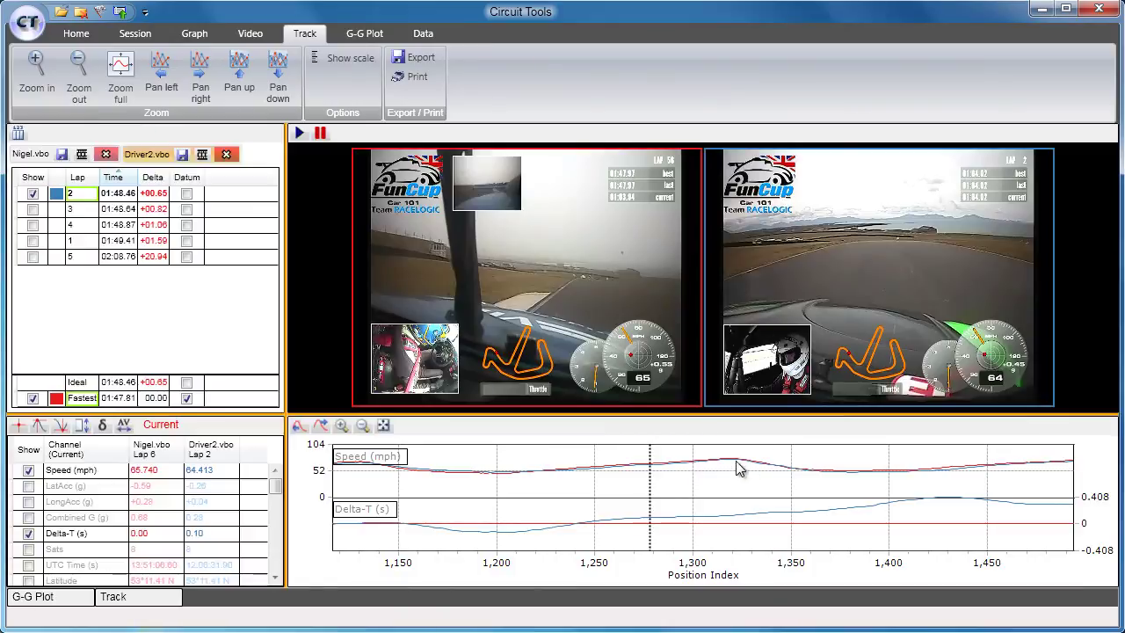
Step: Move both videos from about 1,330 to 1,404, then advance into the following corner
click(735, 460)
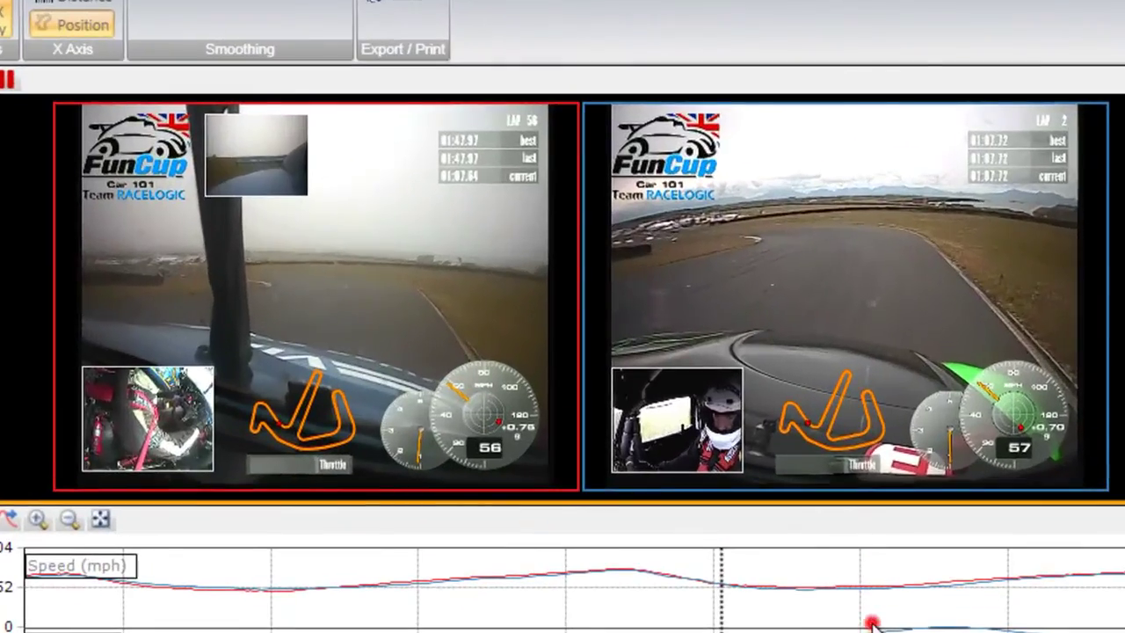
click(897, 494)
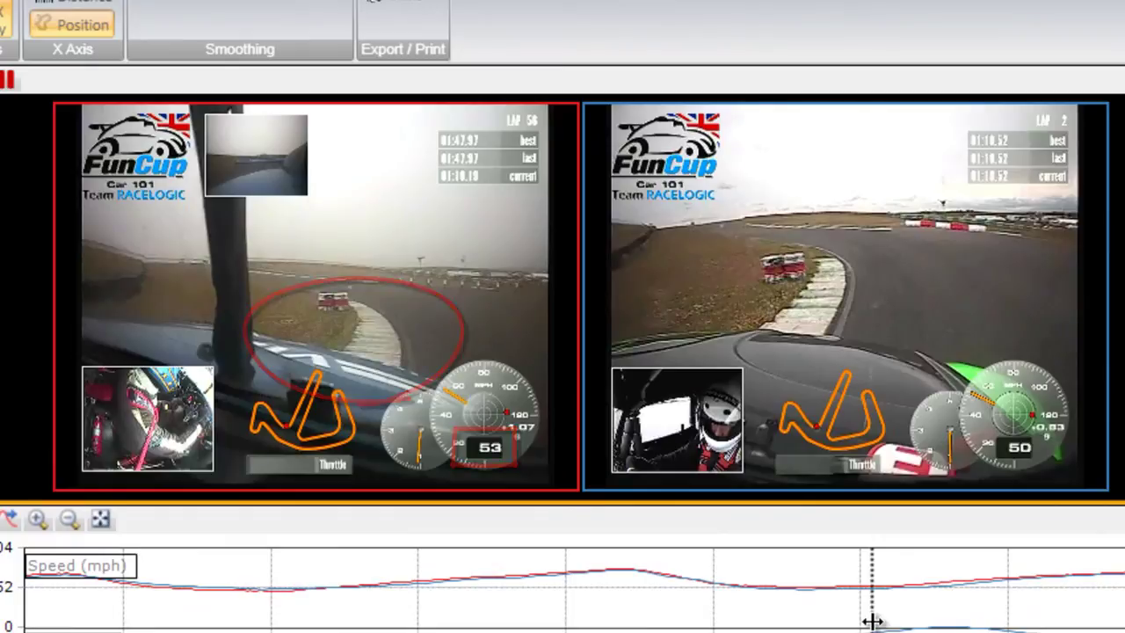
key(space)
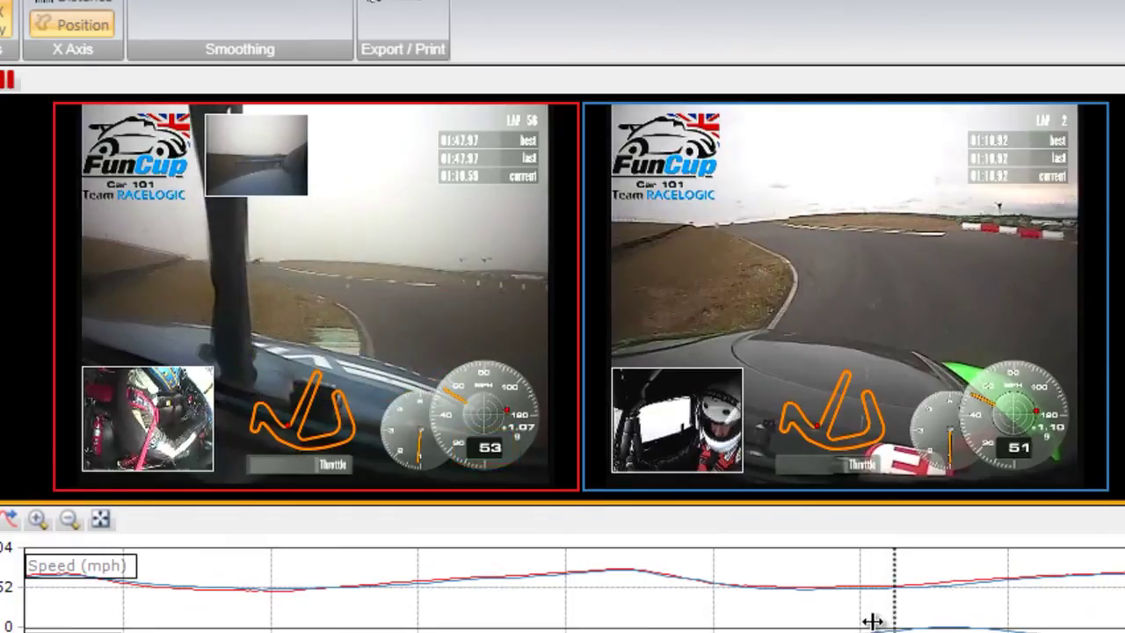